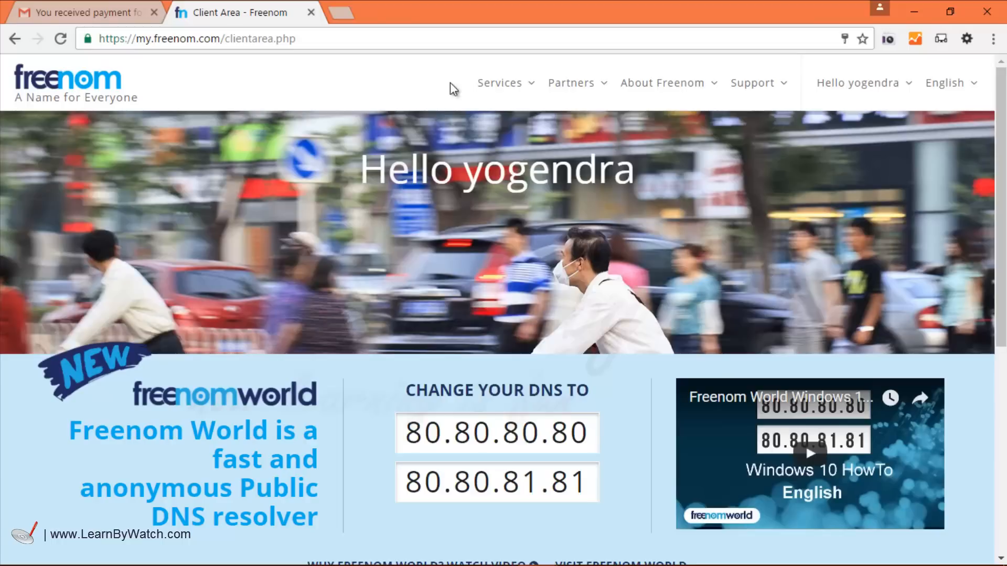
- Open the Freenom DNS management page for the domain yogi.ml from the list of registered domains
{"action": "left_click", "coordinate": [531, 90]}
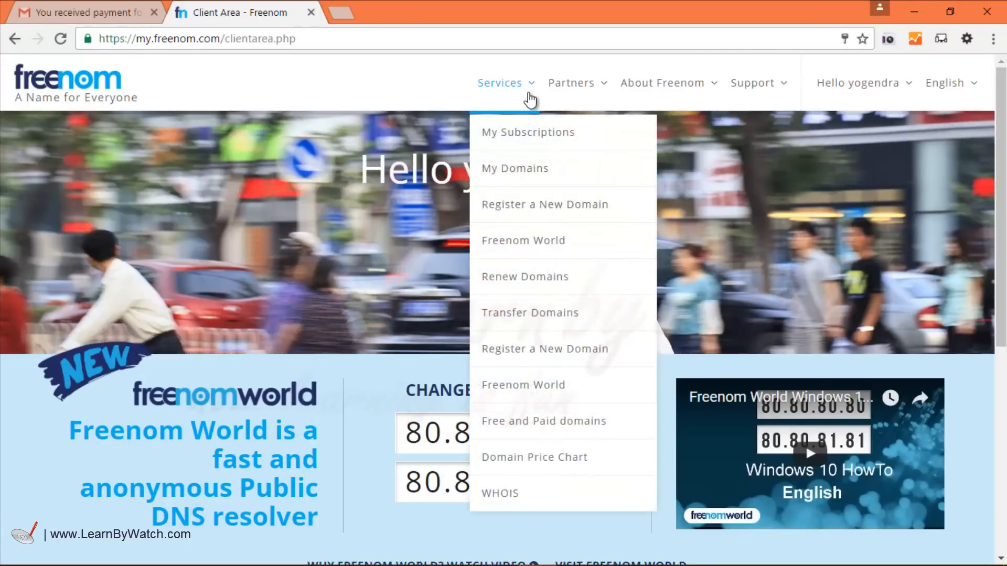
{"action": "left_click", "coordinate": [517, 166]}
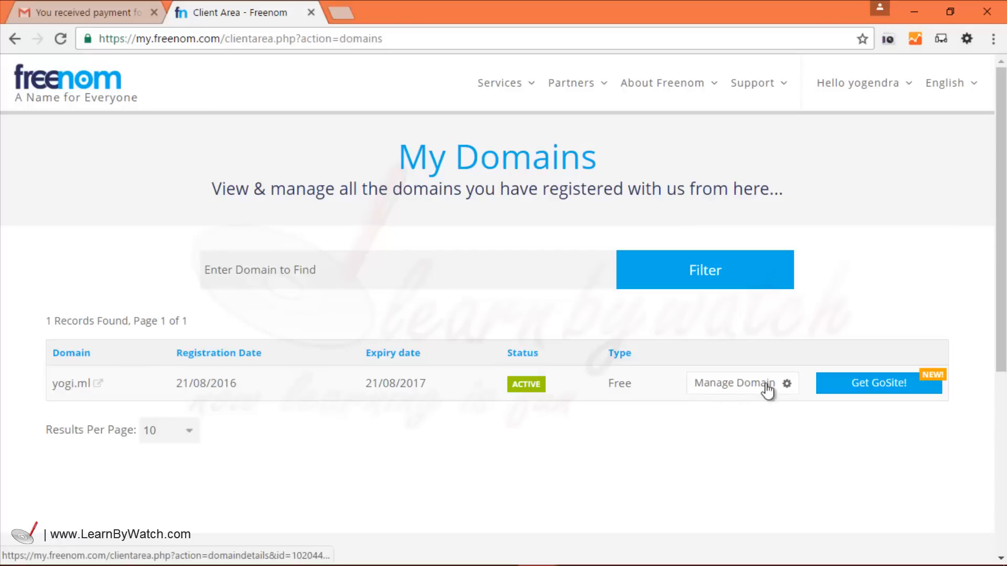
{"action": "left_click", "coordinate": [786, 390]}
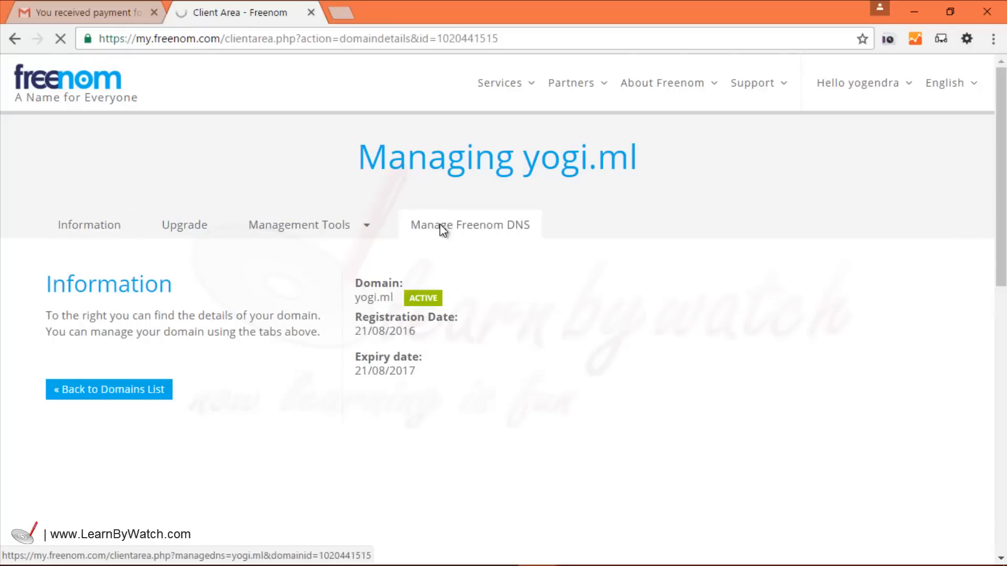
{"action": "left_click", "coordinate": [443, 226]}
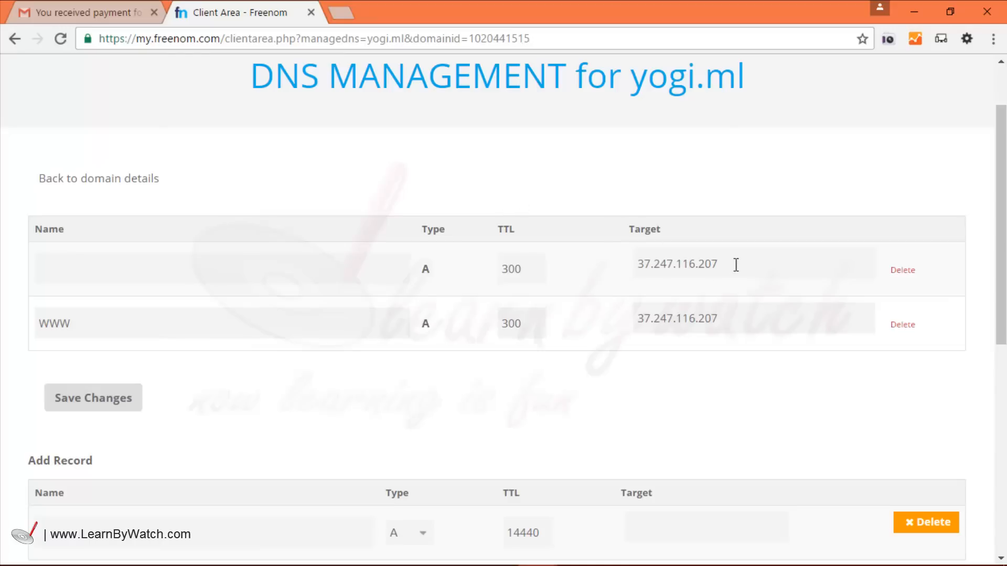
{"action": "left_click", "coordinate": [101, 8]}
{"action": "left_click_drag", "start_coordinate": [368, 39], "coordinate": [404, 39]}
{"action": "left_click", "coordinate": [470, 115]}
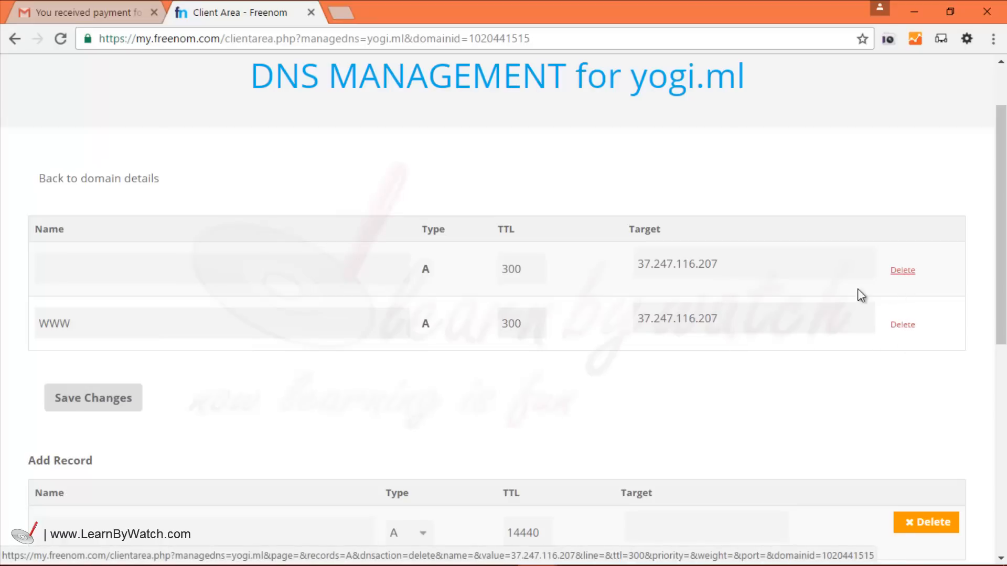
- Set up the new DNS record with a blank name, type A and a TTL of 300
{"action": "scroll", "coordinate": [597, 307], "scroll_direction": "down", "scroll_amount": 2}
{"action": "scroll", "coordinate": [389, 330], "scroll_direction": "down", "scroll_amount": 3}
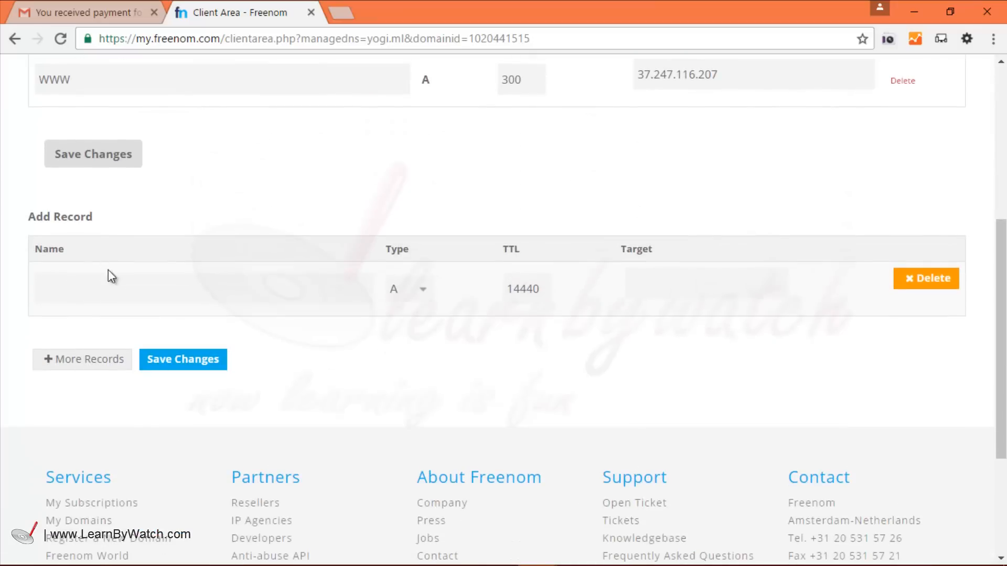
{"action": "left_click", "coordinate": [64, 290]}
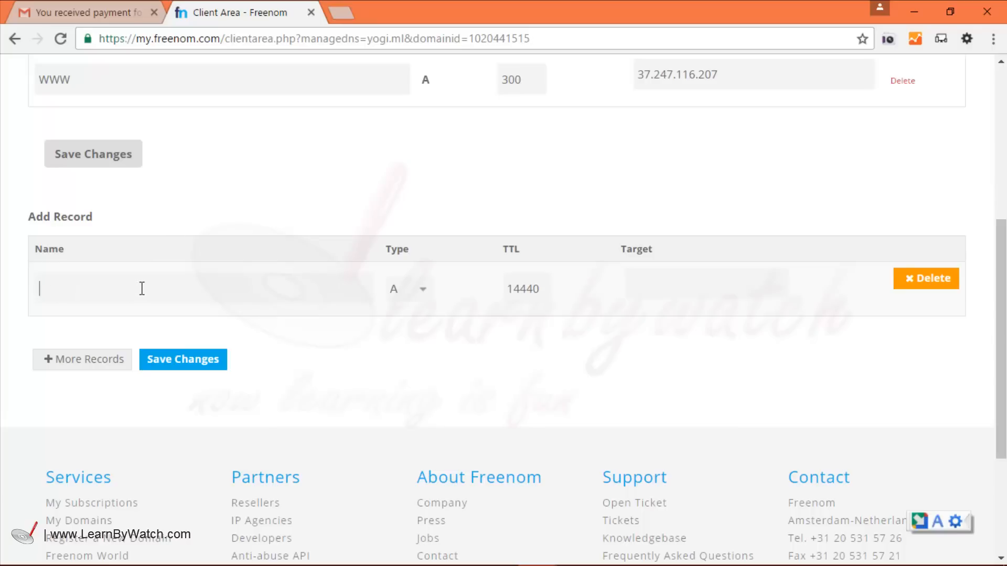
{"action": "left_click", "coordinate": [418, 290]}
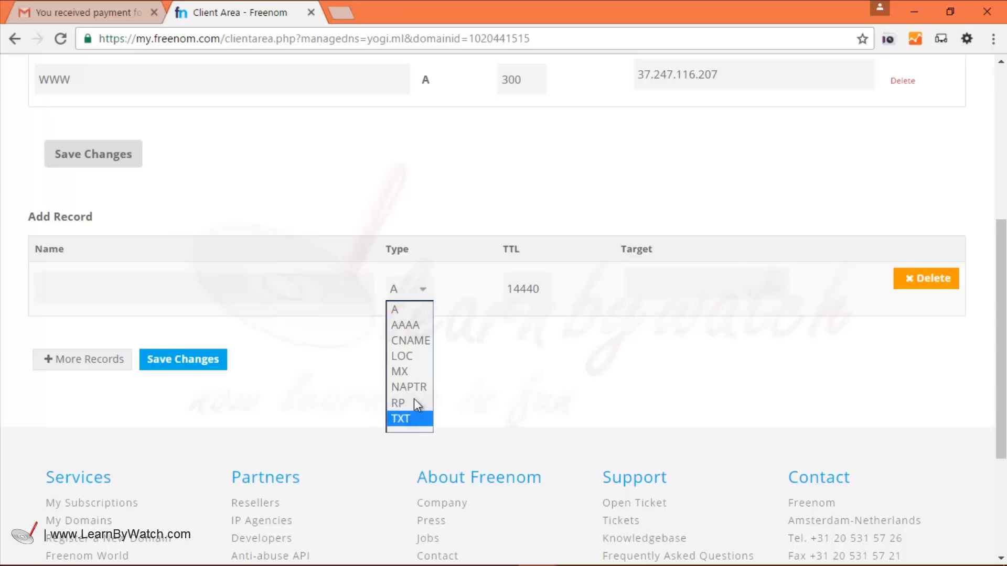
{"action": "left_click", "coordinate": [415, 314]}
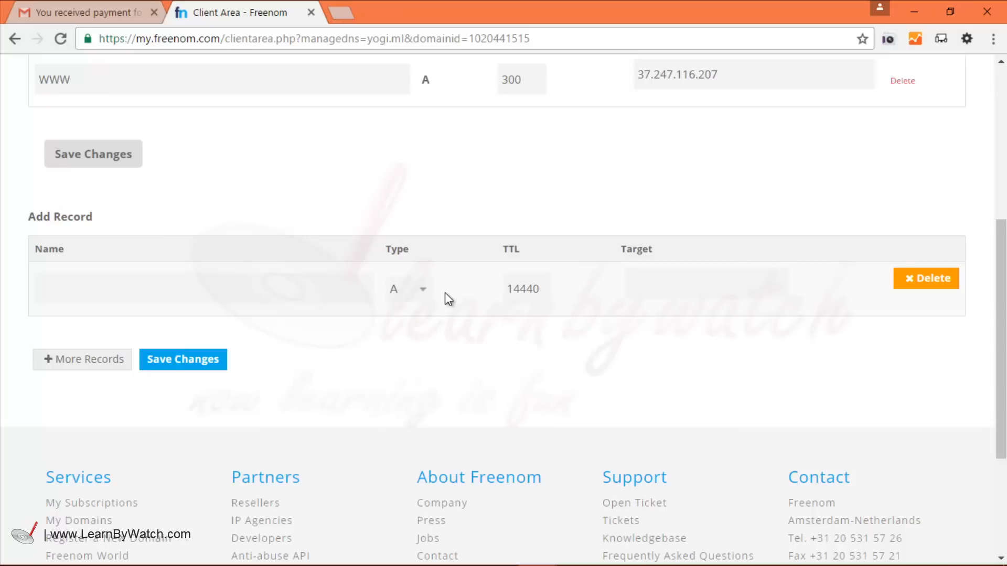
{"action": "double_click", "coordinate": [535, 290]}
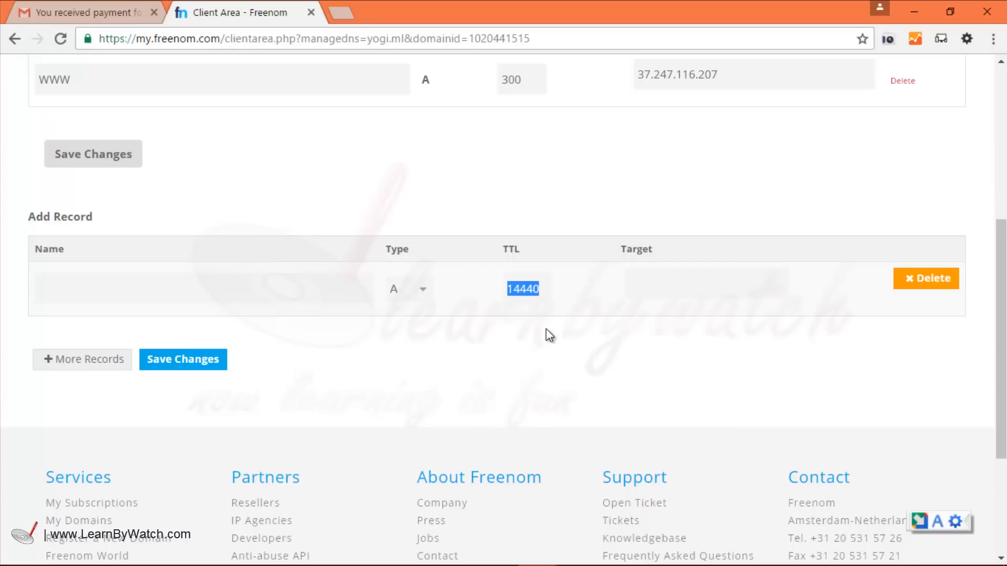
{"action": "type", "text": "33"}
{"action": "key", "text": "BackSpace"}
{"action": "key", "text": "BackSpace"}
{"action": "type", "text": "300"}
- Copy the server IP 37.247.116.207 from the account details e-mail in Gmail into the new record's target
{"action": "left_click", "coordinate": [679, 296]}
{"action": "left_click", "coordinate": [81, 12]}
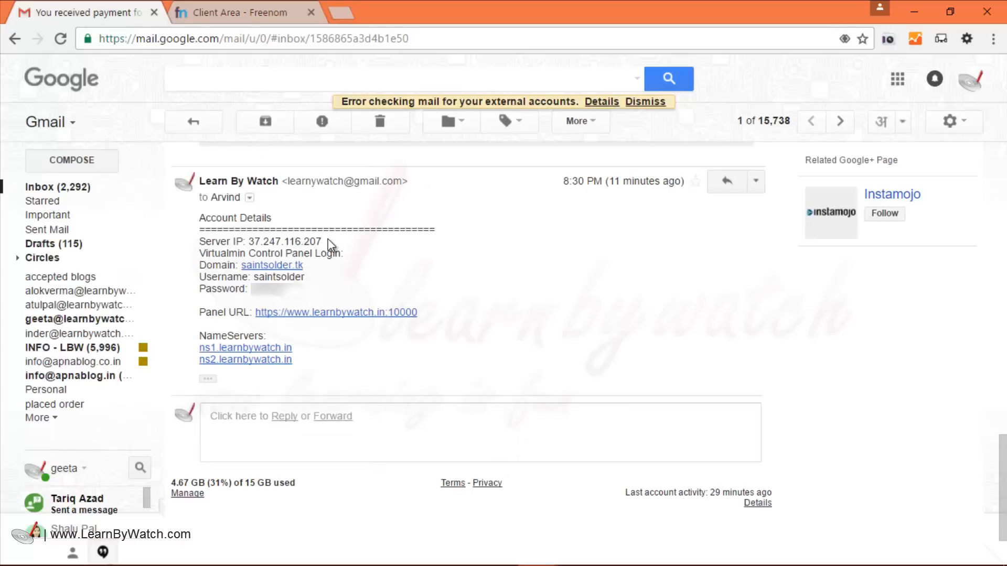
{"action": "double_click", "coordinate": [292, 241]}
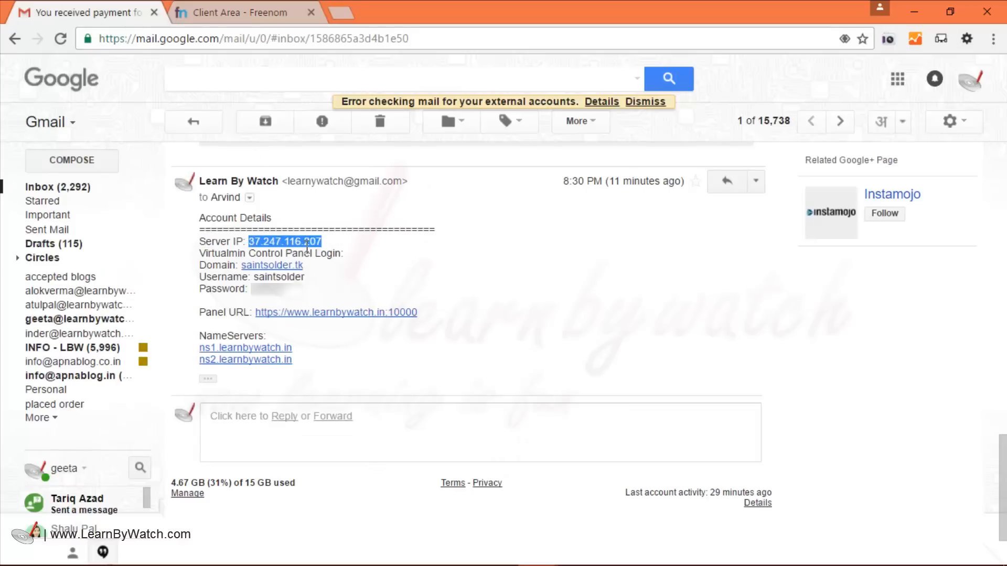
{"action": "key", "text": "ctrl+c"}
{"action": "left_click", "coordinate": [230, 12]}
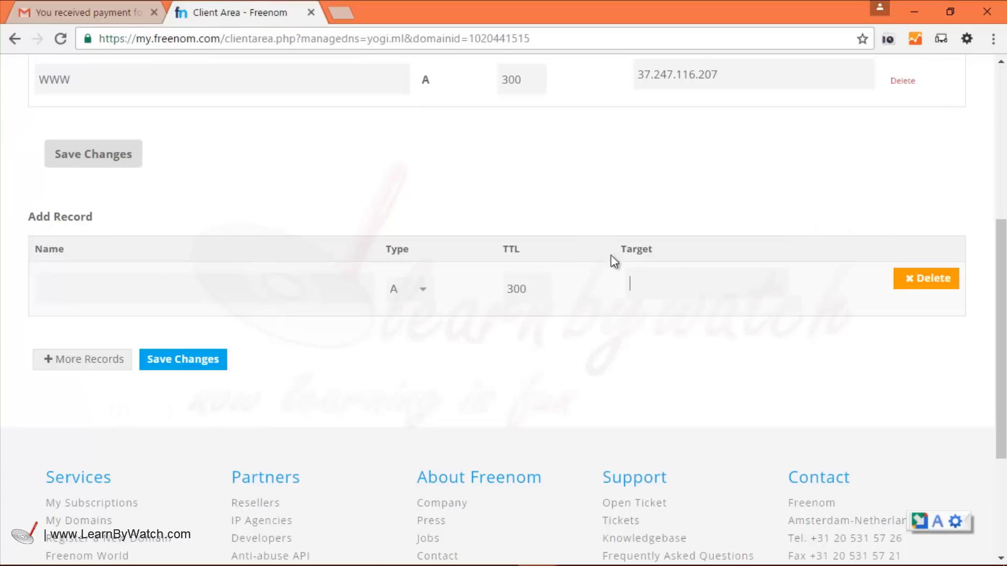
{"action": "key", "text": "ctrl+v"}
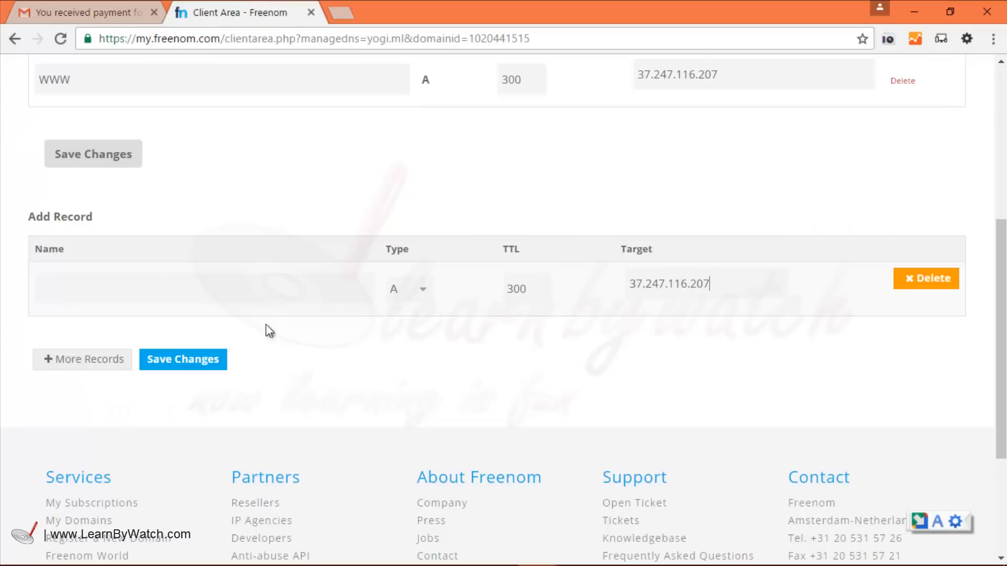
- Add a second A record named www with TTL 300 and target 37.247.116.207
{"action": "left_click", "coordinate": [94, 359]}
{"action": "left_click", "coordinate": [158, 348]}
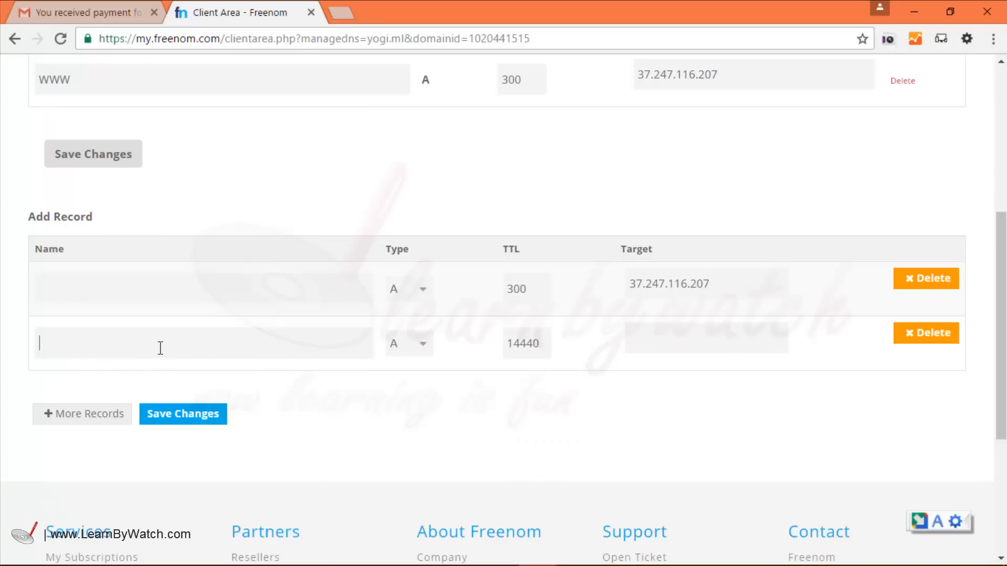
{"action": "type", "text": "www"}
{"action": "double_click", "coordinate": [518, 353]}
{"action": "type", "text": "300"}
{"action": "key", "text": "ctrl+v"}
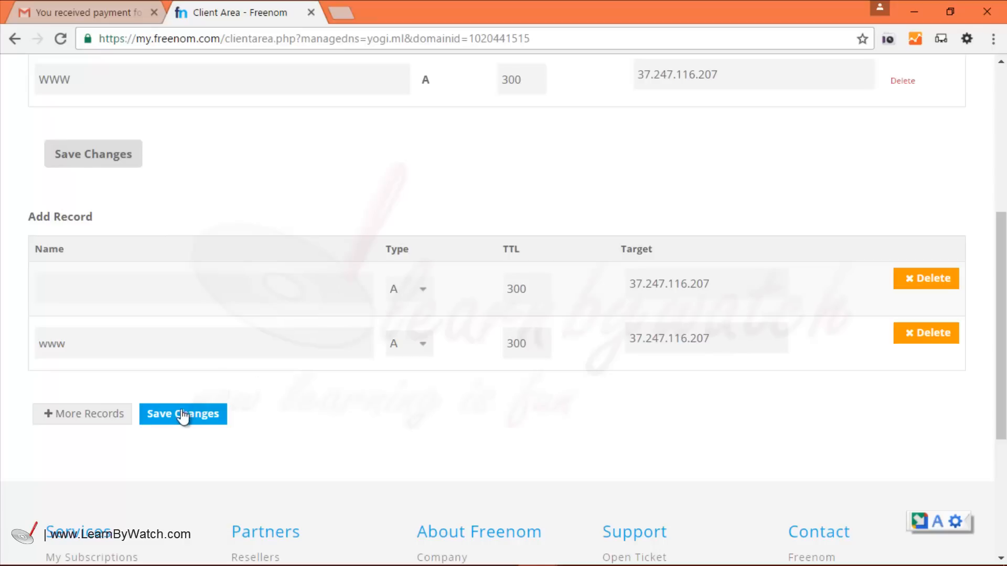
- Compare the existing DNS records of yogi.ml with the two newly entered A records
{"action": "scroll", "coordinate": [376, 398], "scroll_direction": "up", "scroll_amount": 3}
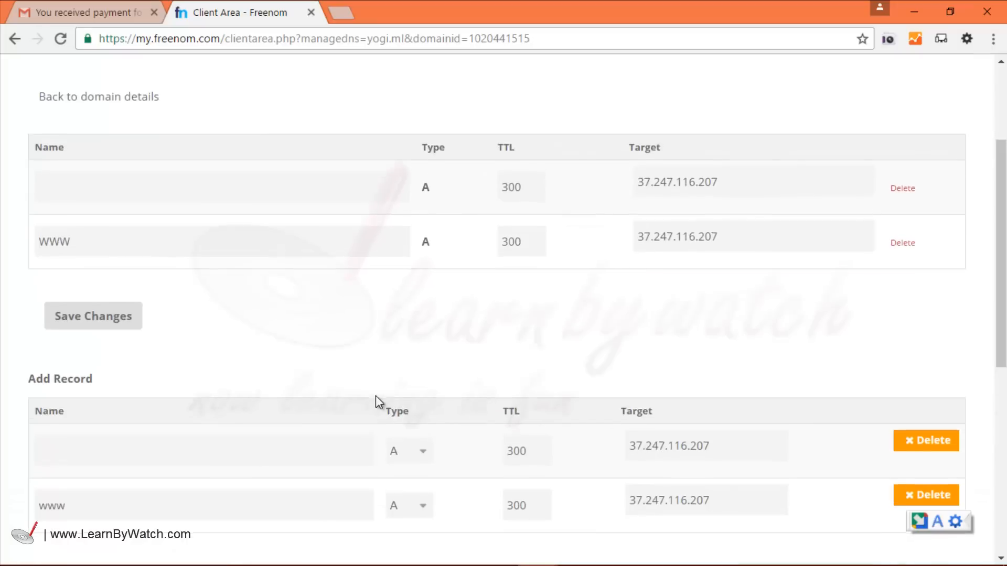
{"action": "scroll", "coordinate": [385, 348], "scroll_direction": "down", "scroll_amount": 1}
{"action": "scroll", "coordinate": [385, 348], "scroll_direction": "down", "scroll_amount": 3}
{"action": "scroll", "coordinate": [315, 413], "scroll_direction": "up", "scroll_amount": 3}
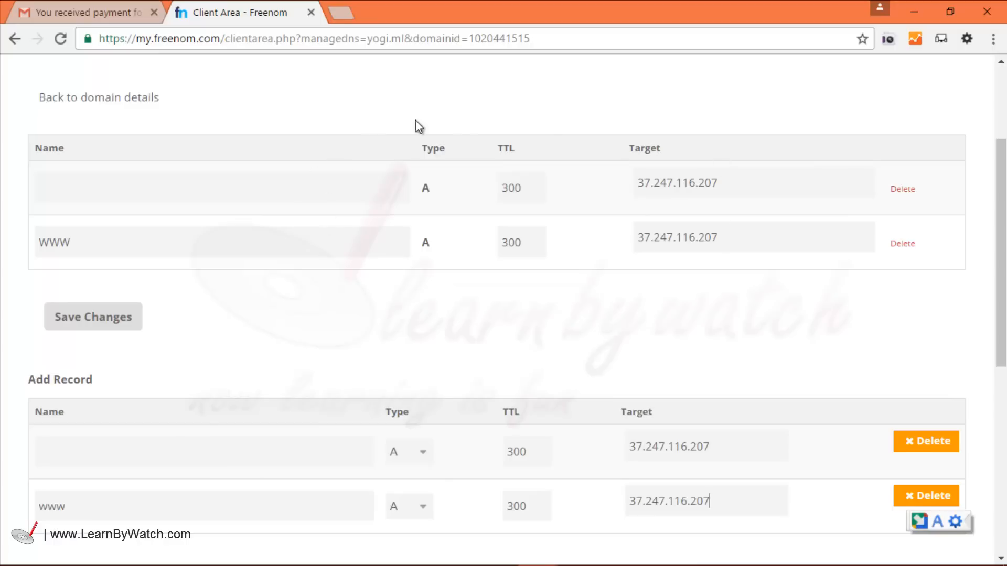
{"action": "scroll", "coordinate": [466, 328], "scroll_direction": "down", "scroll_amount": 3}
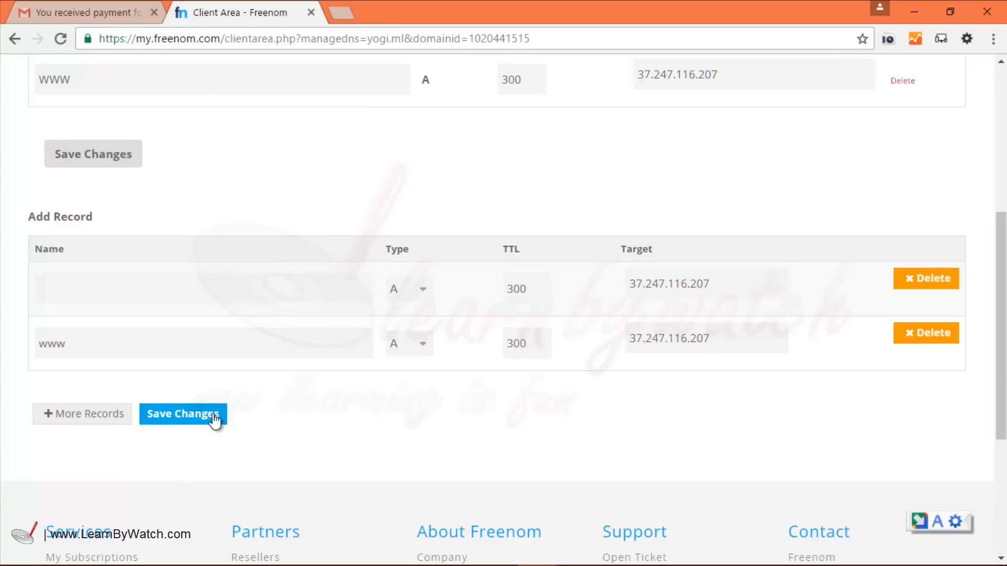
{"action": "scroll", "coordinate": [391, 425], "scroll_direction": "up", "scroll_amount": 1}
{"action": "scroll", "coordinate": [391, 425], "scroll_direction": "up", "scroll_amount": 6}
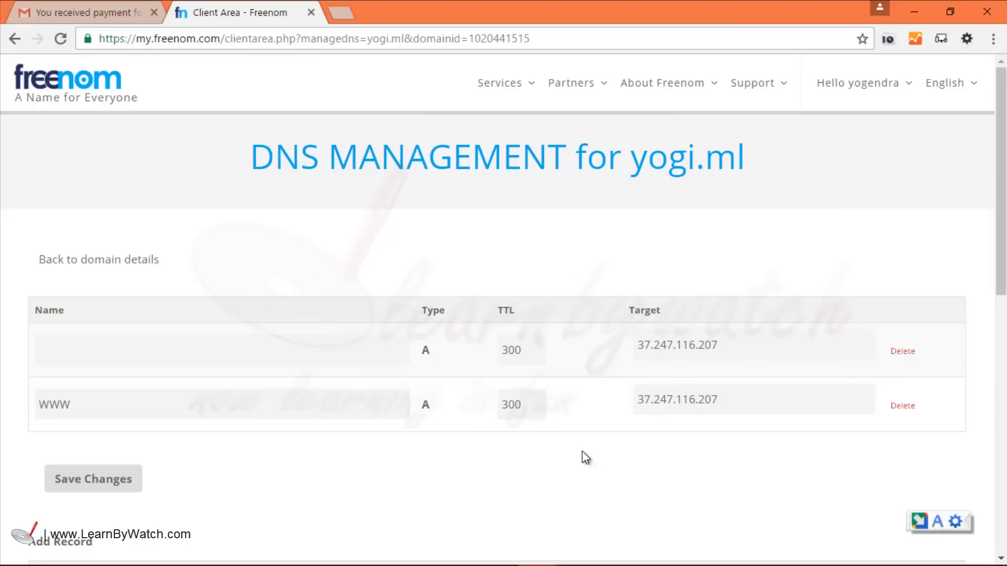
{"action": "scroll", "coordinate": [366, 301], "scroll_direction": "down", "scroll_amount": 6}
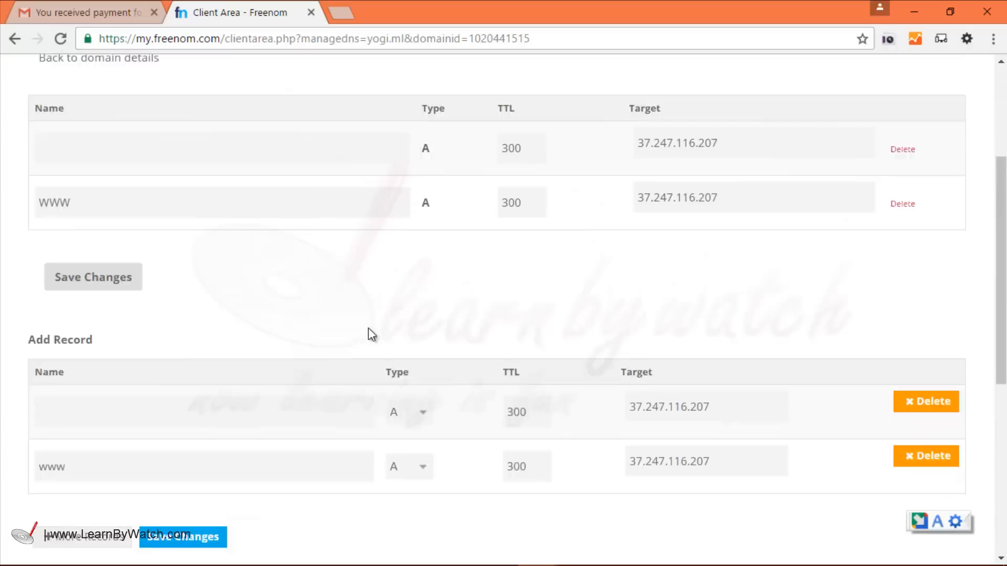
{"action": "scroll", "coordinate": [472, 384], "scroll_direction": "up", "scroll_amount": 6}
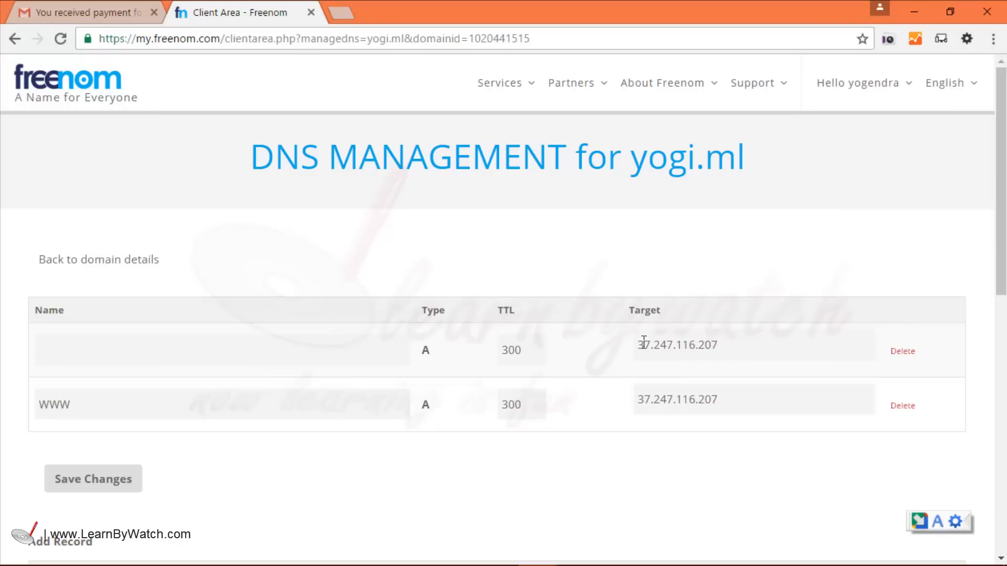
{"action": "scroll", "coordinate": [463, 246], "scroll_direction": "down", "scroll_amount": 6}
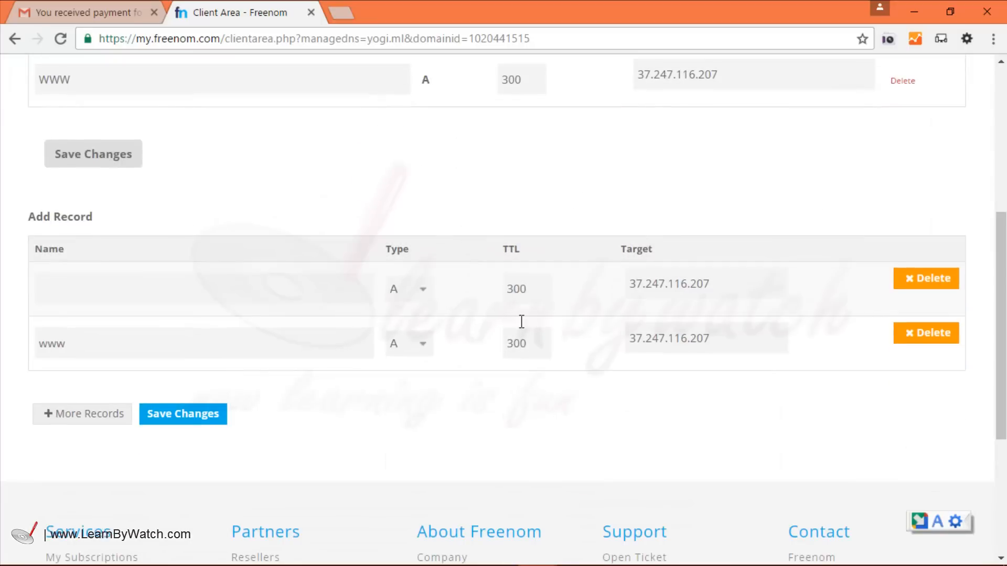
{"action": "scroll", "coordinate": [535, 273], "scroll_direction": "up", "scroll_amount": 6}
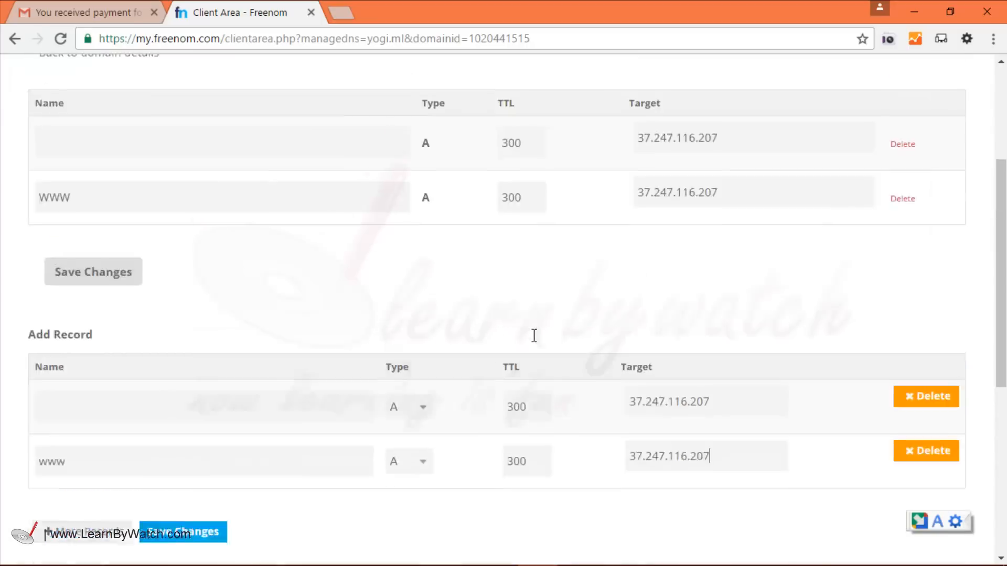
{"action": "scroll", "coordinate": [327, 383], "scroll_direction": "down", "scroll_amount": 9}
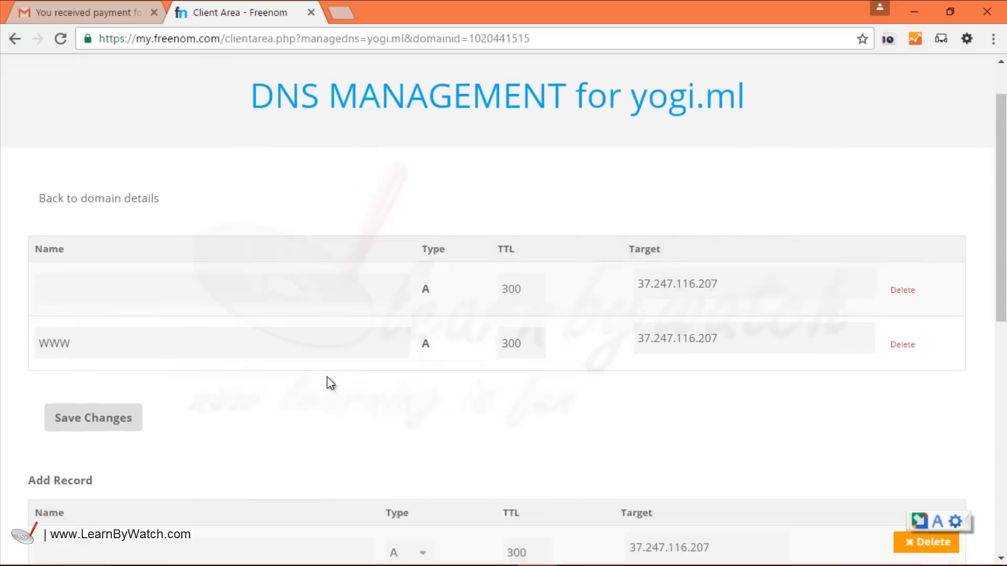
{"action": "scroll", "coordinate": [388, 365], "scroll_direction": "up", "scroll_amount": 9}
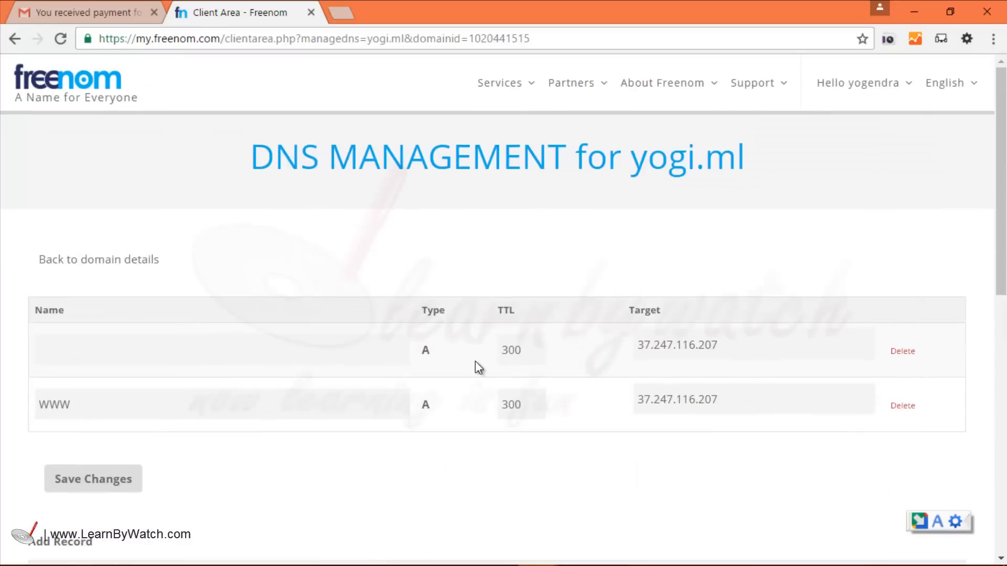